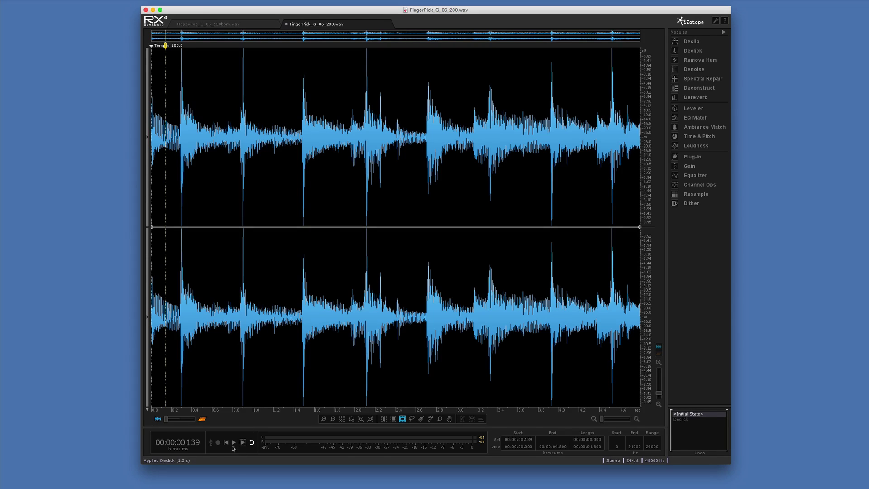
Audition FingerPick_G_06_200.wav from start to end, then open the Declick module
{"action": "left_click", "coordinate": [234, 443]}
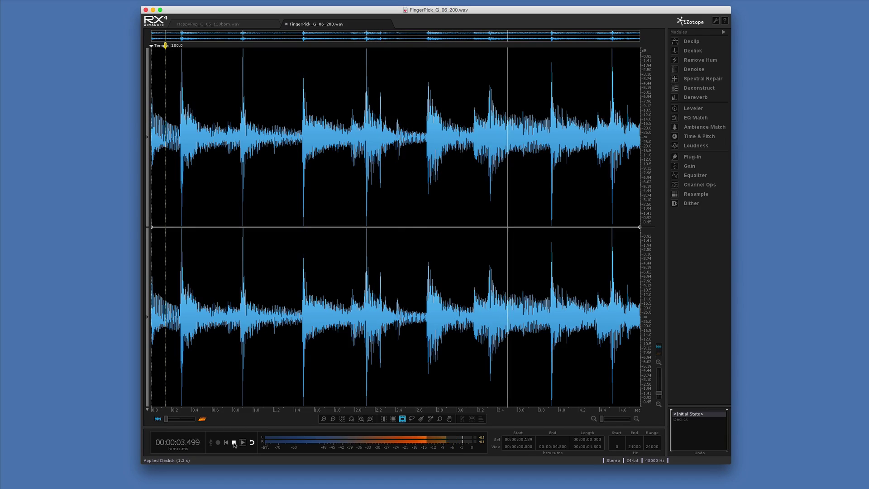
{"action": "left_click", "coordinate": [234, 442]}
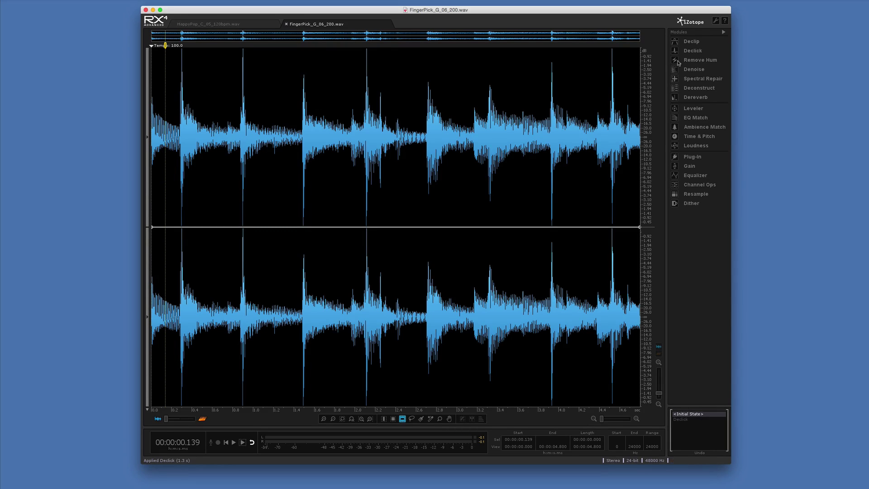
{"action": "left_click", "coordinate": [697, 52]}
Centre the Declick window and preview it, comparing processed against bypassed audio
{"action": "left_click_drag", "start_coordinate": [696, 103], "coordinate": [528, 160]}
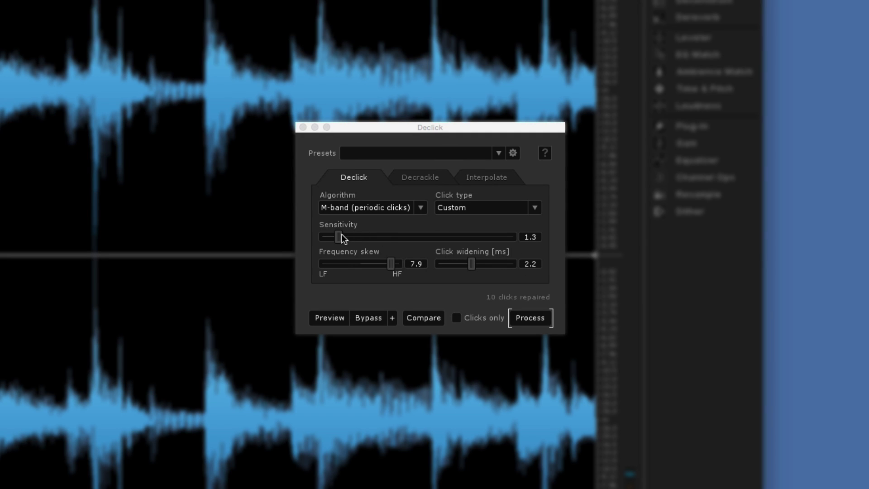
{"action": "left_click", "coordinate": [330, 318]}
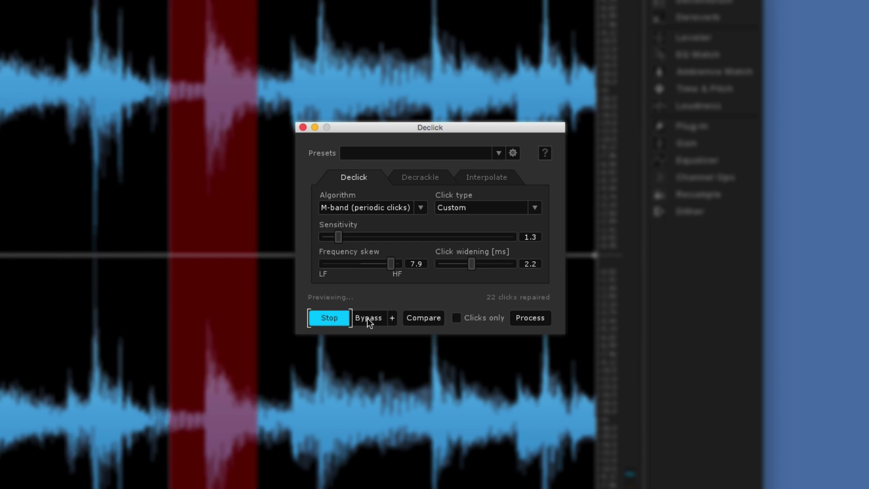
{"action": "left_click", "coordinate": [367, 318]}
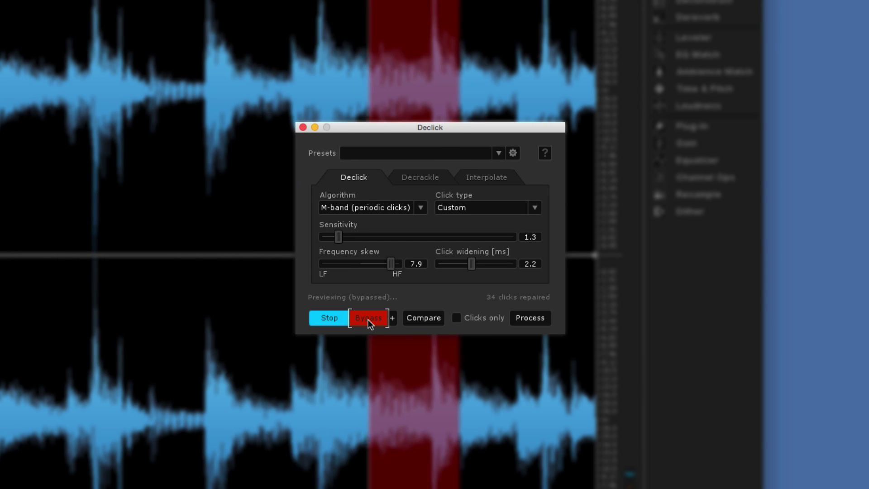
{"action": "left_click", "coordinate": [368, 318]}
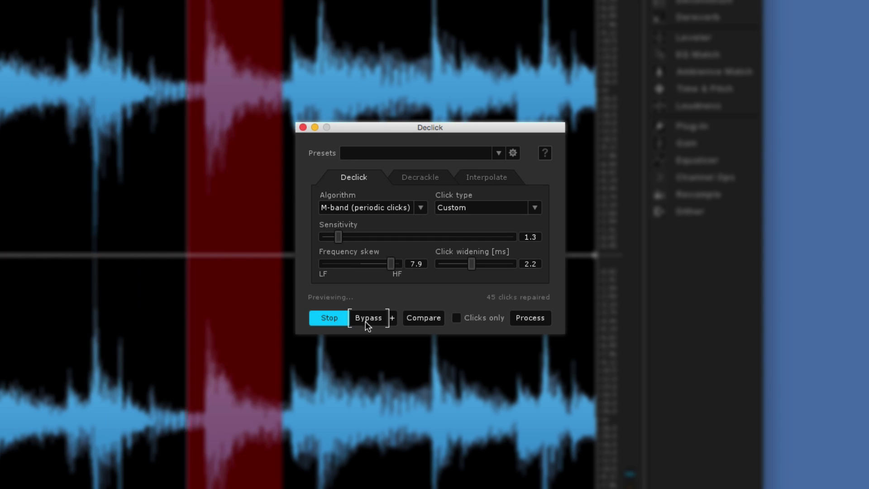
Enable Clicks only and preview just the removed clicks at Sensitivity 1.3
{"action": "left_click", "coordinate": [339, 319]}
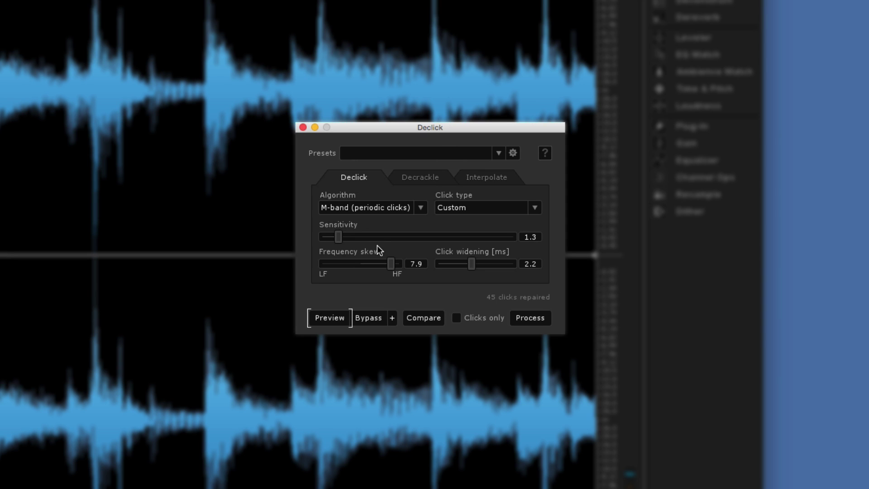
{"action": "left_click", "coordinate": [455, 318]}
{"action": "left_click", "coordinate": [337, 317]}
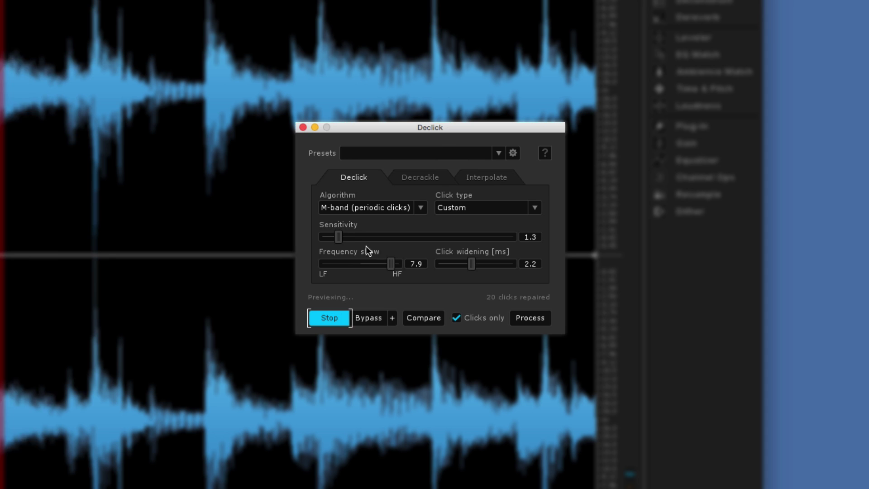
Set Declick Sensitivity to 2.1 and turn Clicks only off
{"action": "left_click_drag", "start_coordinate": [338, 237], "coordinate": [415, 246]}
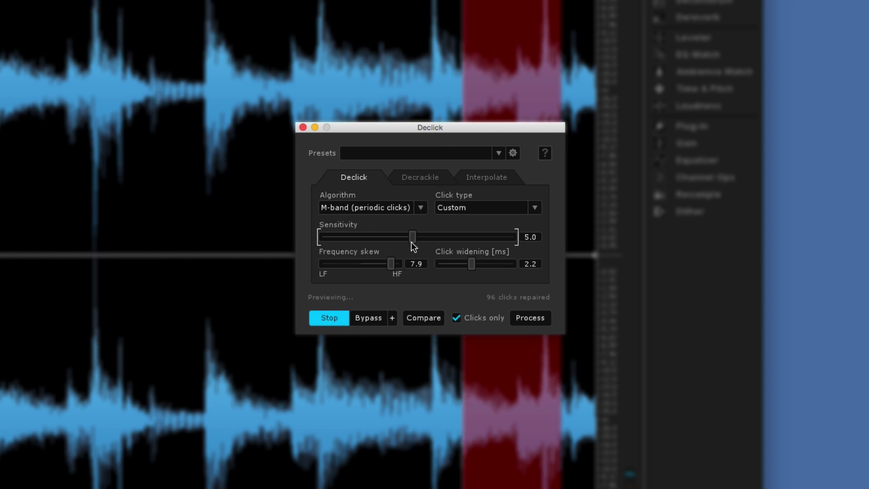
{"action": "left_click_drag", "start_coordinate": [412, 236], "coordinate": [354, 236]}
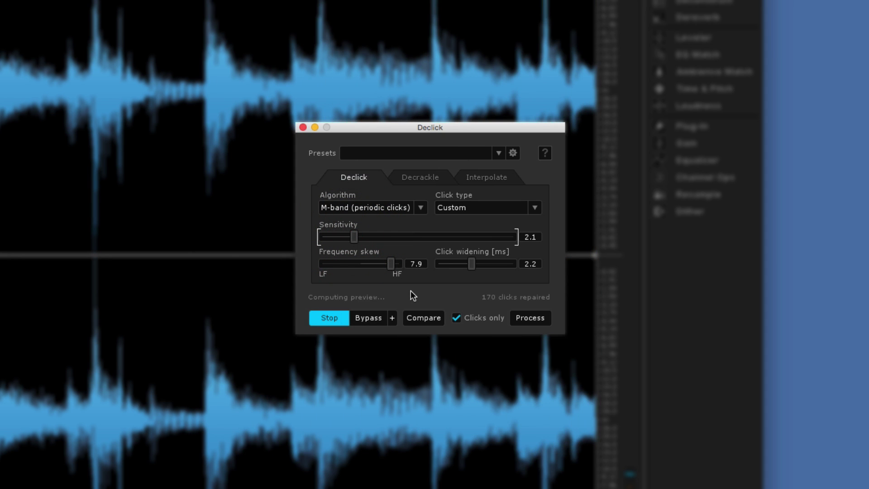
{"action": "left_click", "coordinate": [336, 316]}
{"action": "left_click", "coordinate": [454, 318]}
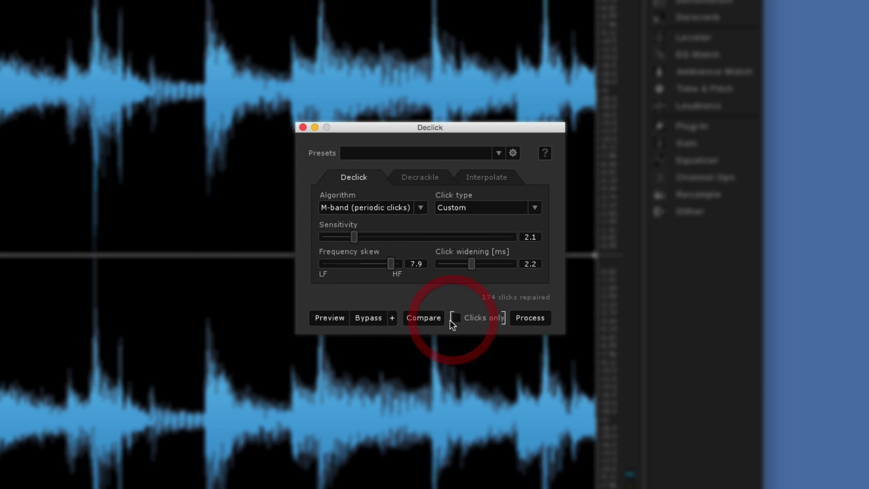
Compare bypassed and processed previews at Sensitivity 2.1, 48 clicks repaired
{"action": "left_click", "coordinate": [368, 318]}
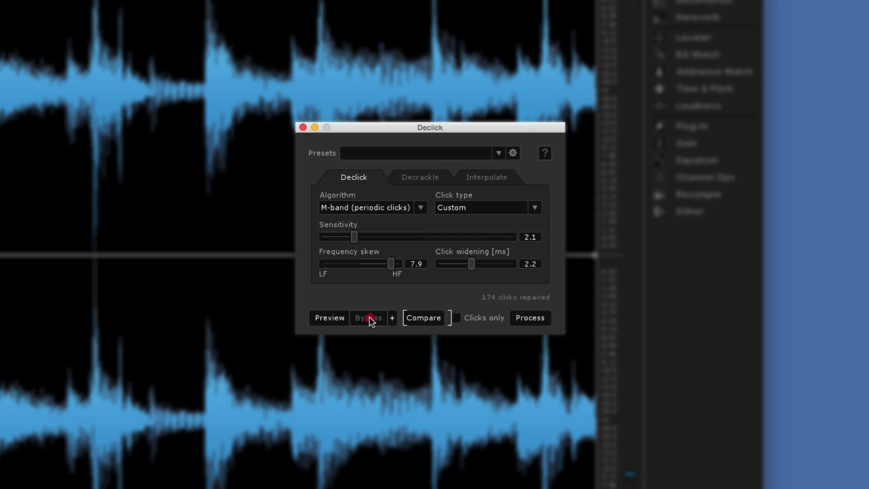
{"action": "left_click", "coordinate": [335, 319]}
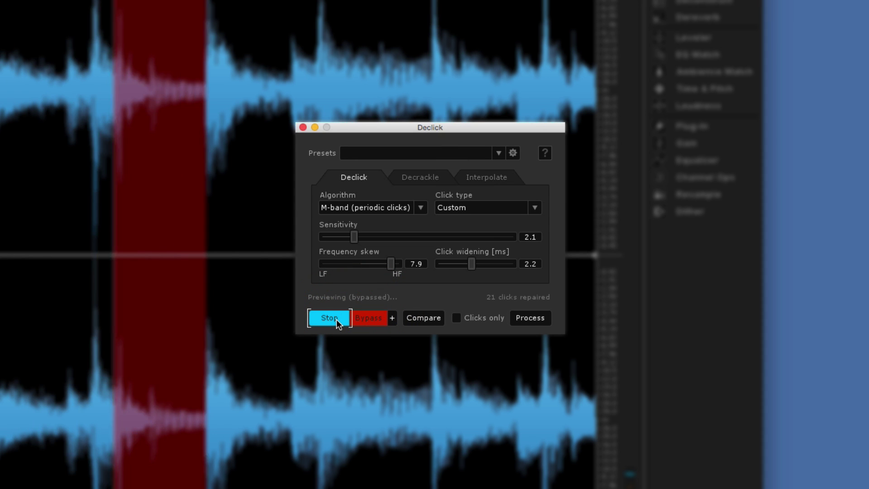
{"action": "left_click", "coordinate": [336, 319]}
{"action": "left_click", "coordinate": [370, 318]}
{"action": "left_click", "coordinate": [335, 319]}
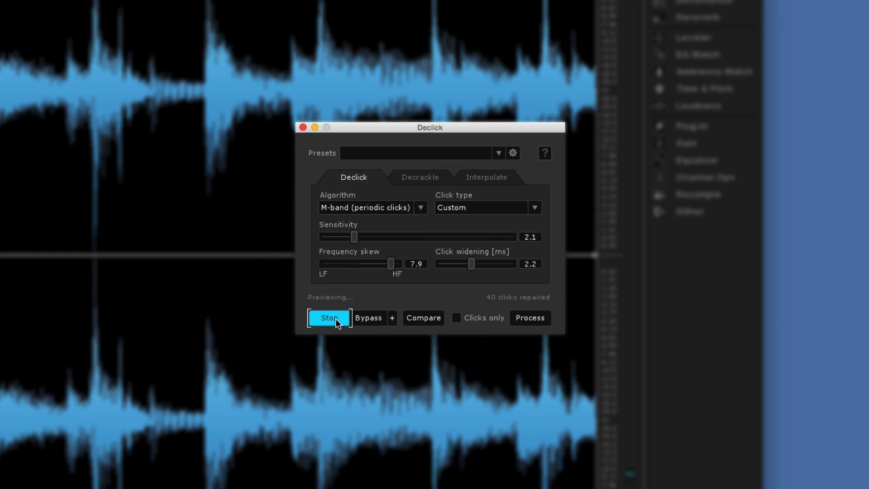
{"action": "left_click", "coordinate": [336, 318]}
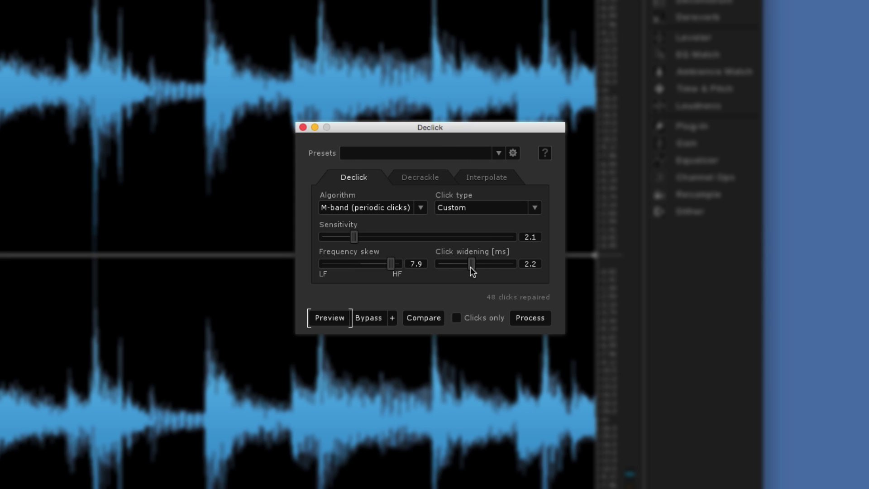
Set Click widening to 1.5 ms and compare processed and bypassed previews
{"action": "left_click_drag", "start_coordinate": [471, 266], "coordinate": [459, 266]}
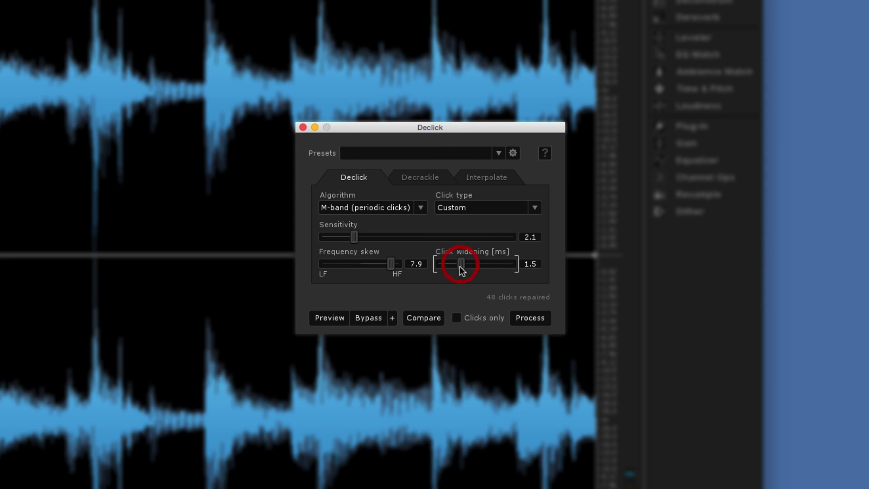
{"action": "left_click", "coordinate": [335, 319]}
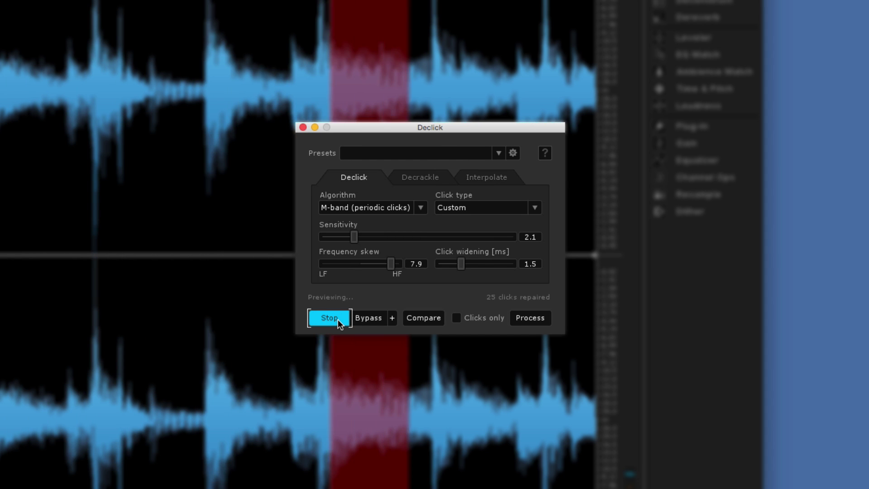
{"action": "left_click", "coordinate": [368, 318]}
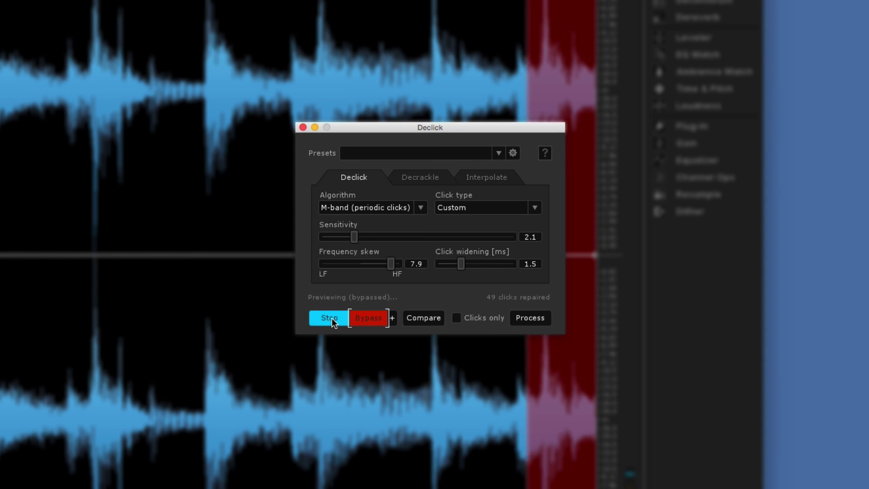
{"action": "left_click", "coordinate": [334, 319]}
{"action": "left_click", "coordinate": [361, 317]}
{"action": "left_click", "coordinate": [345, 317]}
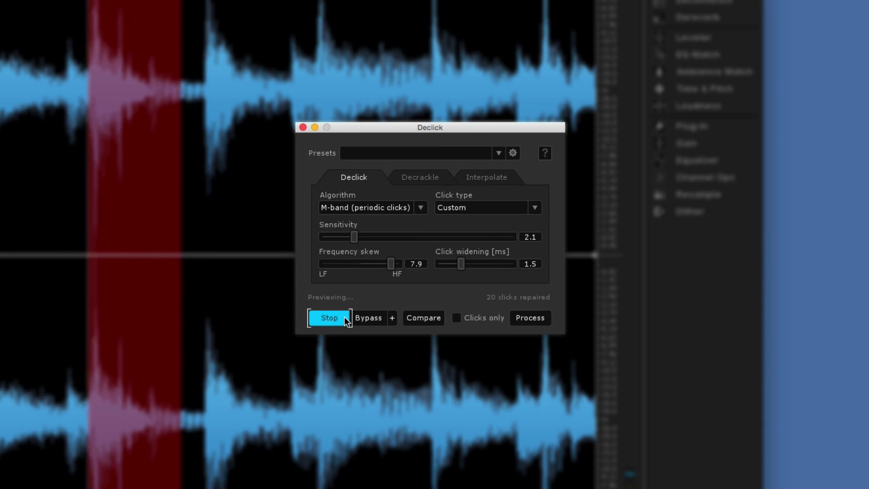
Lower Sensitivity to 1.5 and apply Declick to the whole recording
{"action": "left_click_drag", "start_coordinate": [354, 237], "coordinate": [344, 239]}
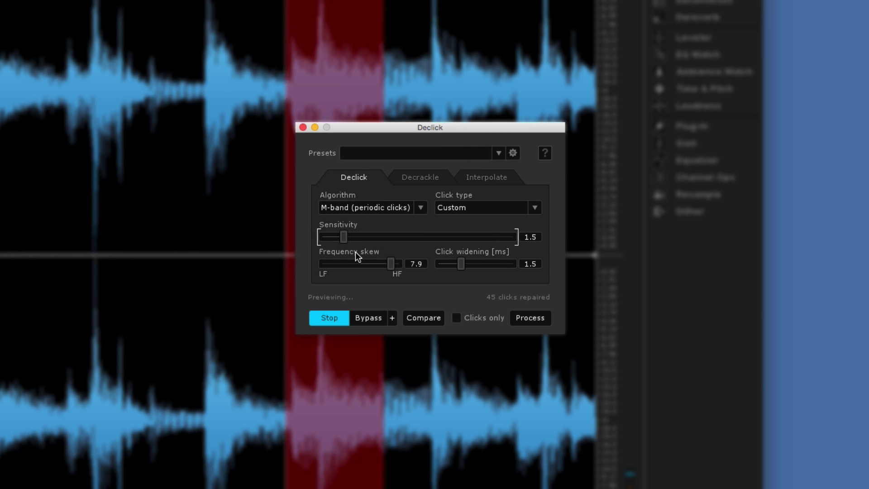
{"action": "left_click", "coordinate": [333, 318]}
{"action": "left_click", "coordinate": [532, 319]}
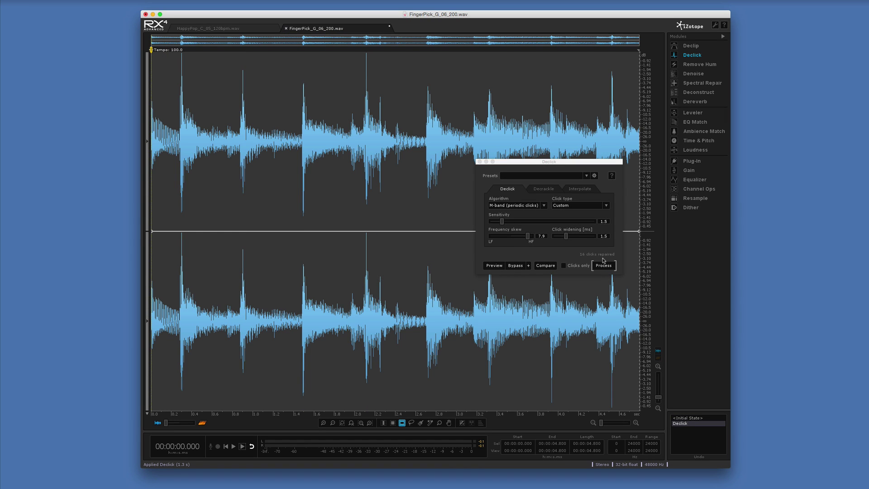
Compare original and declicked audio by switching between <Initial State> and Declick in Undo history
{"action": "left_click", "coordinate": [398, 149]}
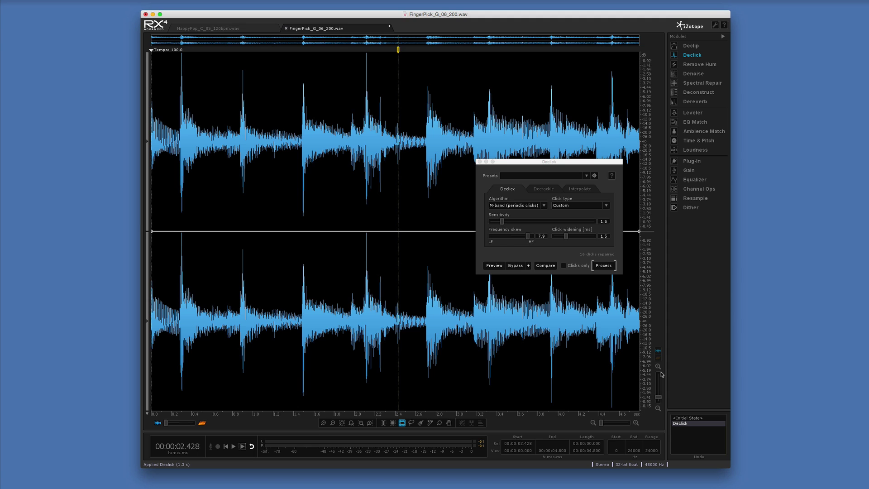
{"action": "left_click", "coordinate": [687, 418]}
{"action": "left_click", "coordinate": [689, 424]}
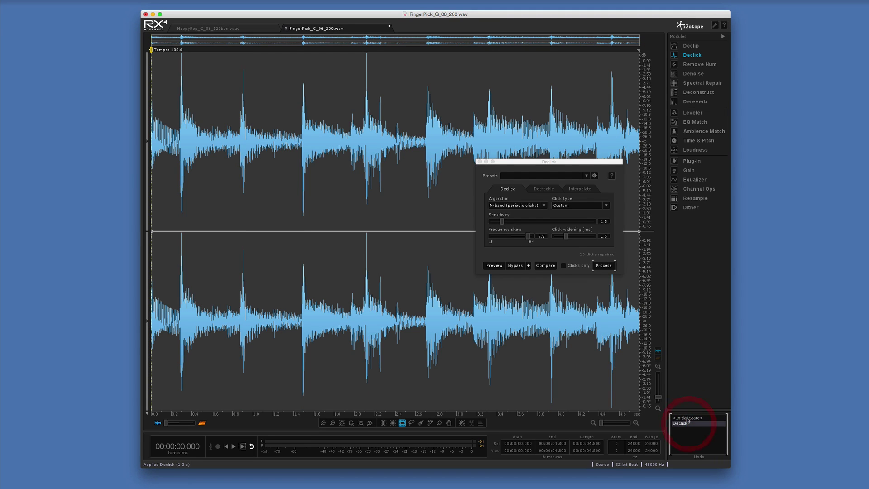
{"action": "left_click", "coordinate": [687, 418]}
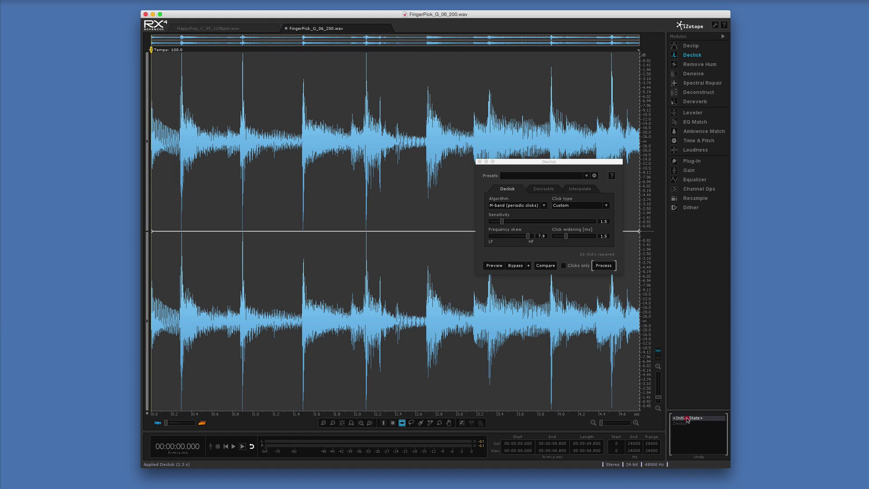
{"action": "left_click", "coordinate": [684, 424]}
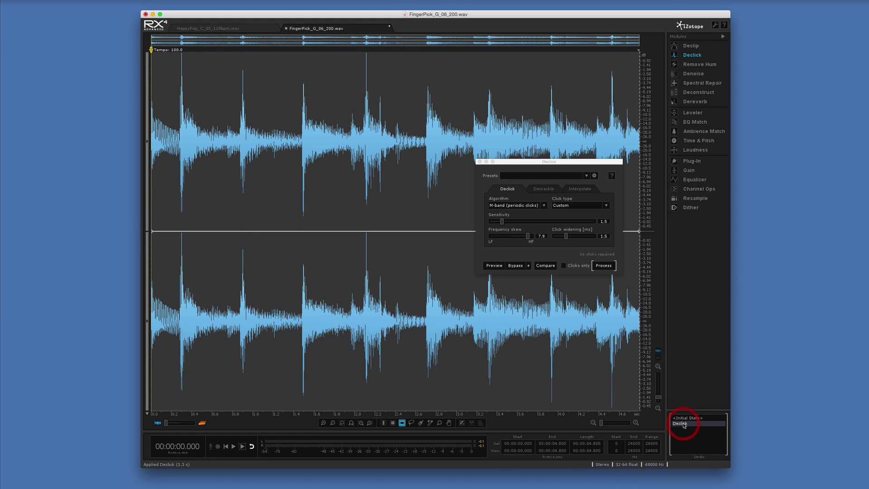
{"action": "left_click", "coordinate": [684, 418]}
{"action": "left_click", "coordinate": [684, 423]}
Revert to <Initial State>, raise Sensitivity to 2.7 and start a fresh preview
{"action": "left_click", "coordinate": [685, 417]}
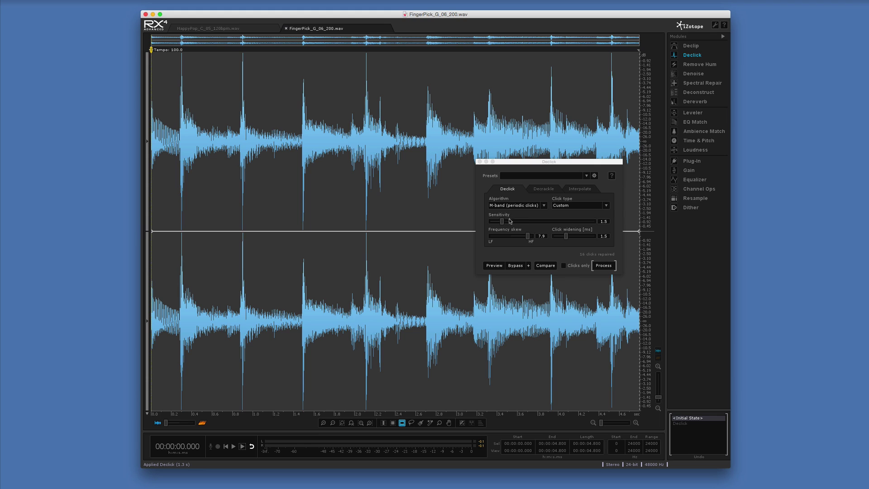
{"action": "left_click_drag", "start_coordinate": [502, 222], "coordinate": [507, 222]}
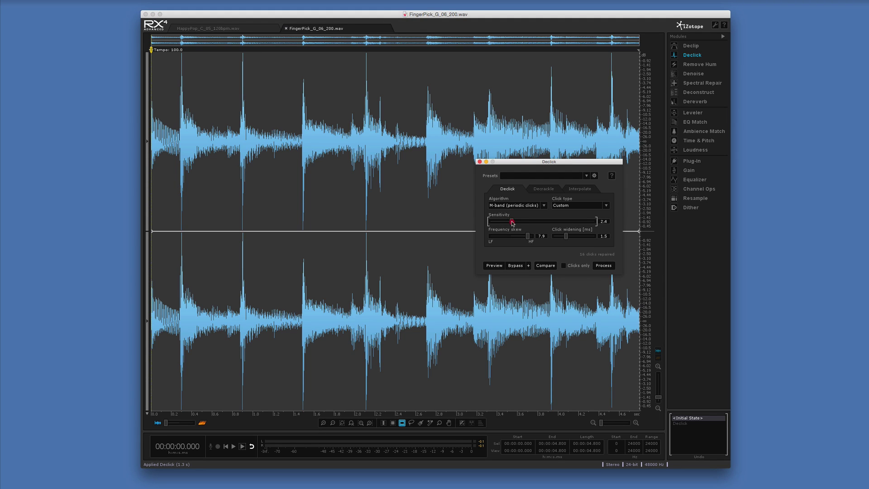
{"action": "left_click", "coordinate": [502, 267]}
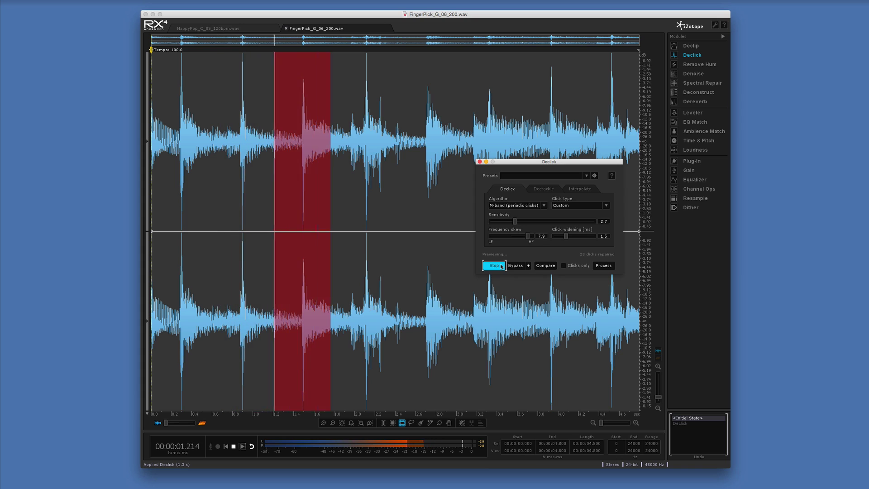
Apply Declick at Sensitivity 2.7, audition the result, then revert to <Initial State>
{"action": "left_click", "coordinate": [502, 266]}
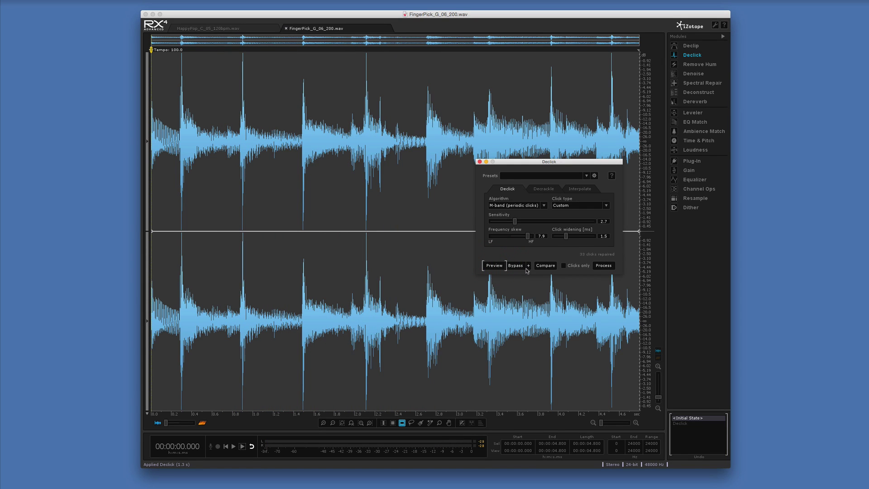
{"action": "left_click", "coordinate": [604, 267]}
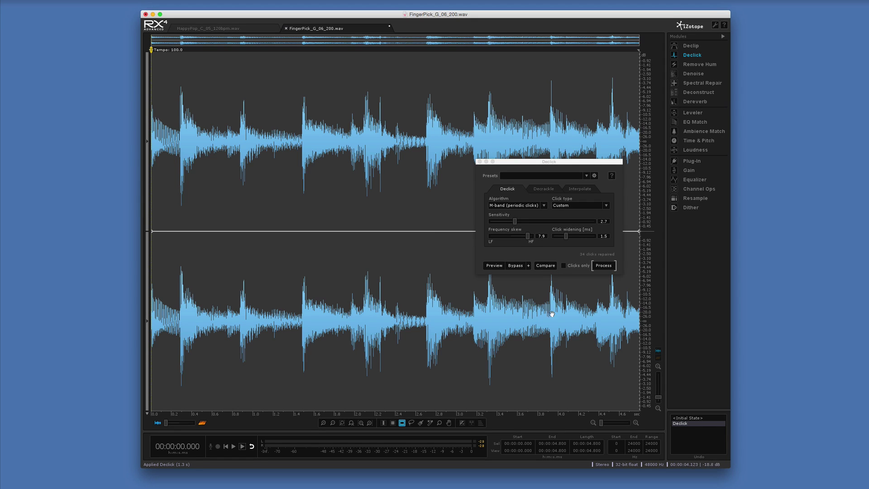
{"action": "left_click", "coordinate": [500, 269]}
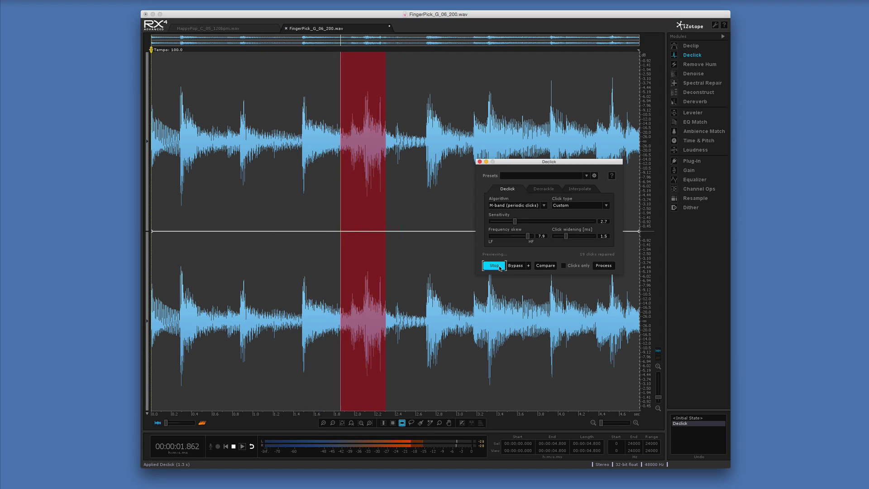
{"action": "left_click", "coordinate": [499, 268]}
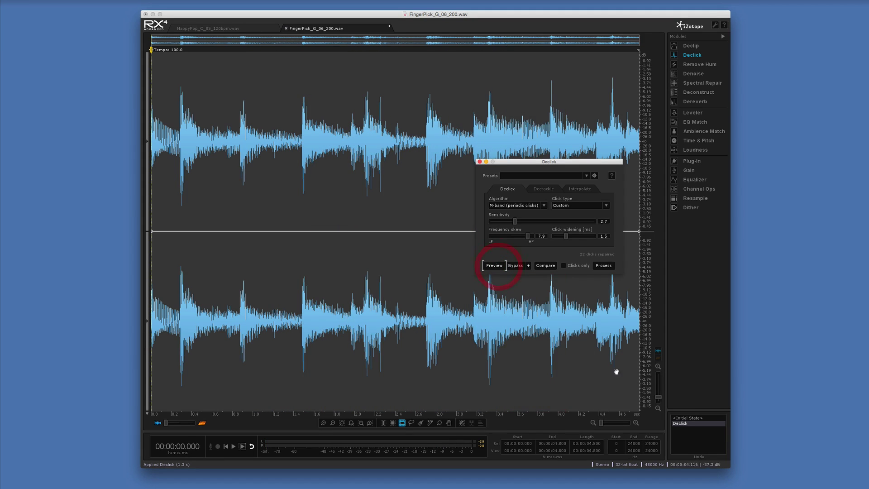
{"action": "left_click", "coordinate": [691, 418]}
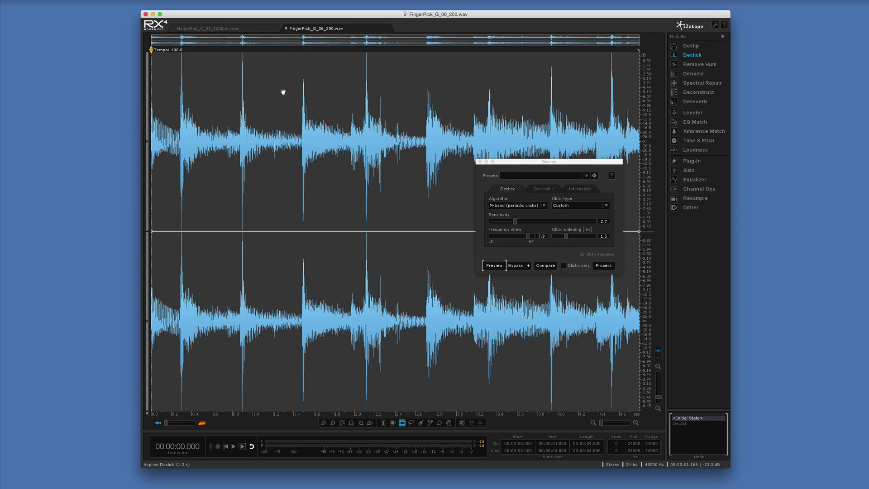
Select the 11385–24000 Hz band across the whole file and play it back
{"action": "left_click", "coordinate": [456, 90]}
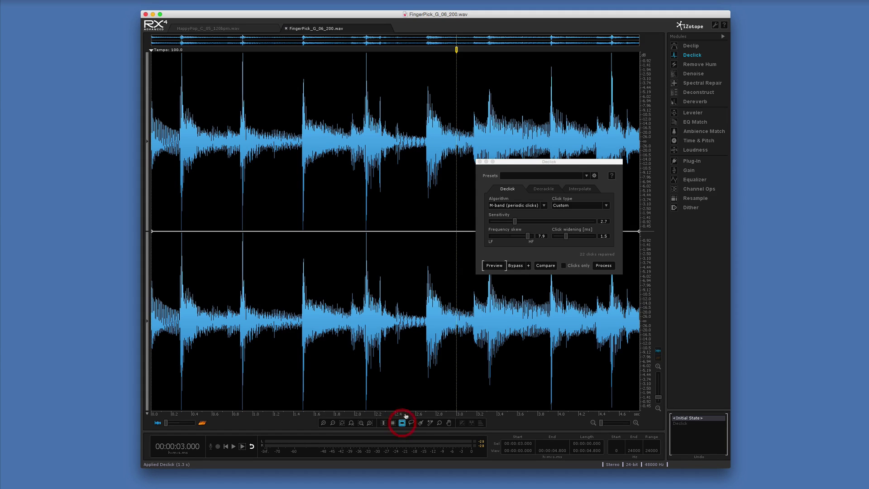
{"action": "left_click_drag", "start_coordinate": [355, 55], "coordinate": [359, 74]}
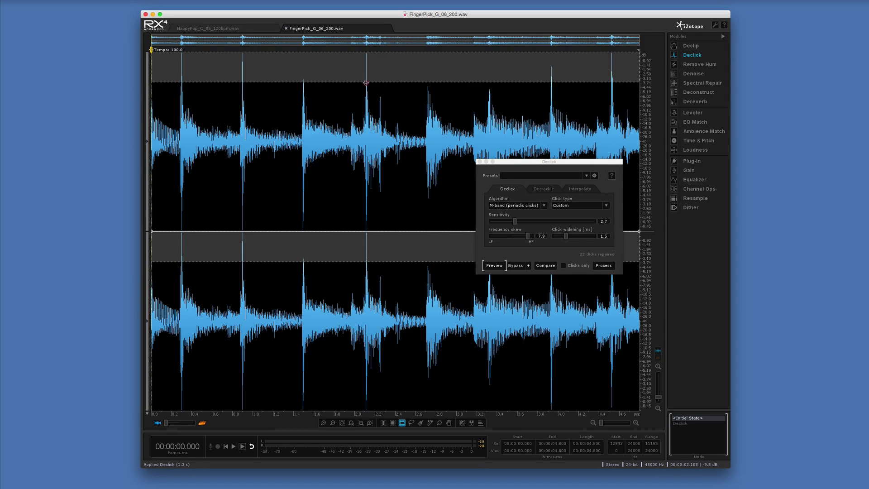
{"action": "left_click", "coordinate": [365, 84]}
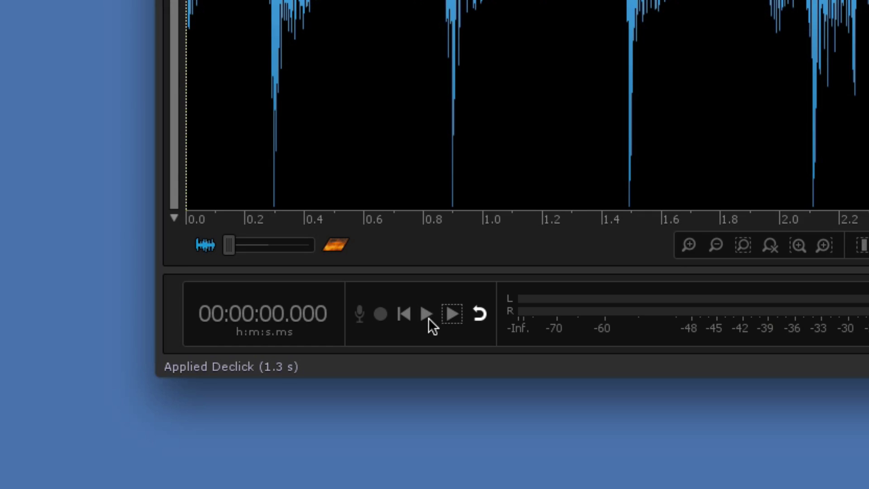
{"action": "left_click", "coordinate": [452, 317]}
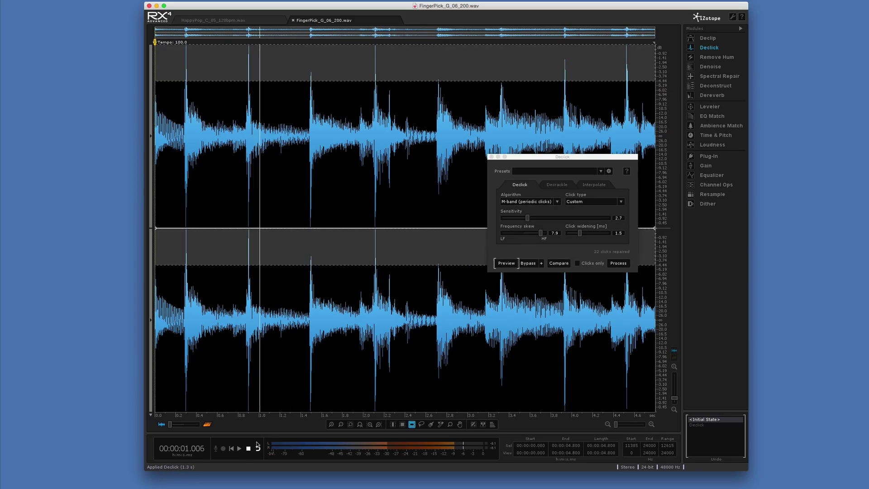
Extend the high-band selection slightly downward and start a Declick preview of it
{"action": "left_click_drag", "start_coordinate": [401, 82], "coordinate": [403, 97]}
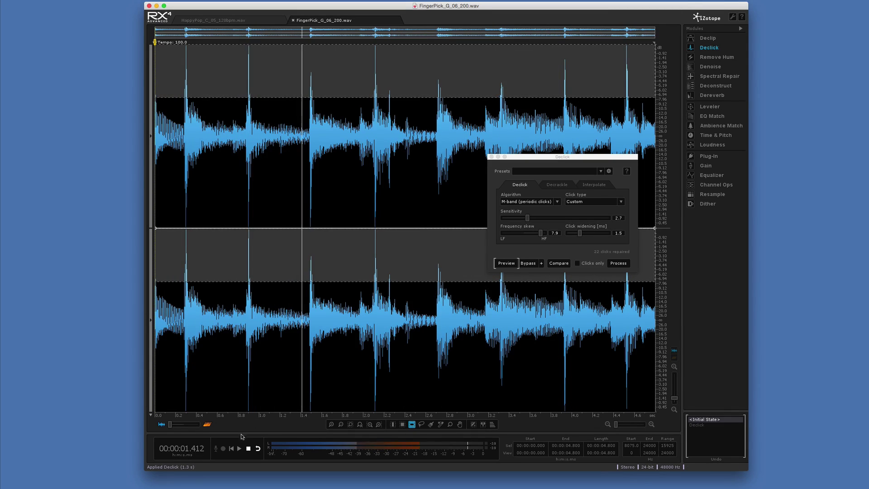
{"action": "left_click", "coordinate": [248, 449]}
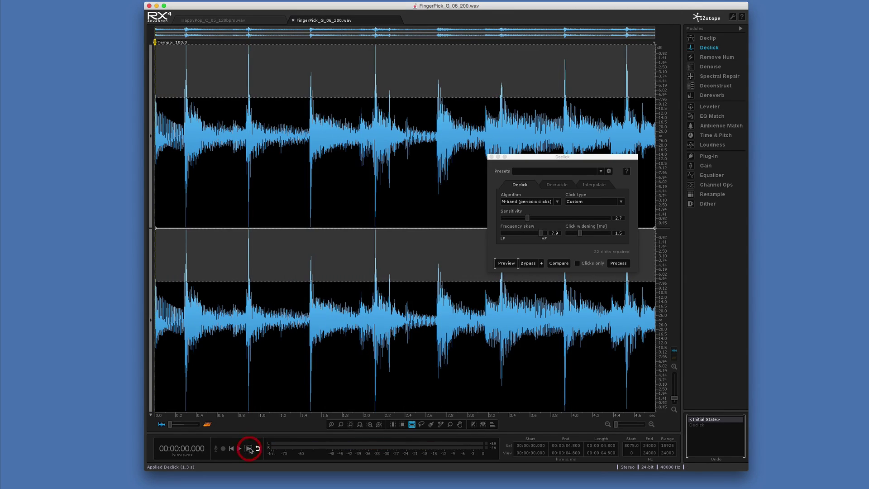
{"action": "left_click", "coordinate": [509, 266]}
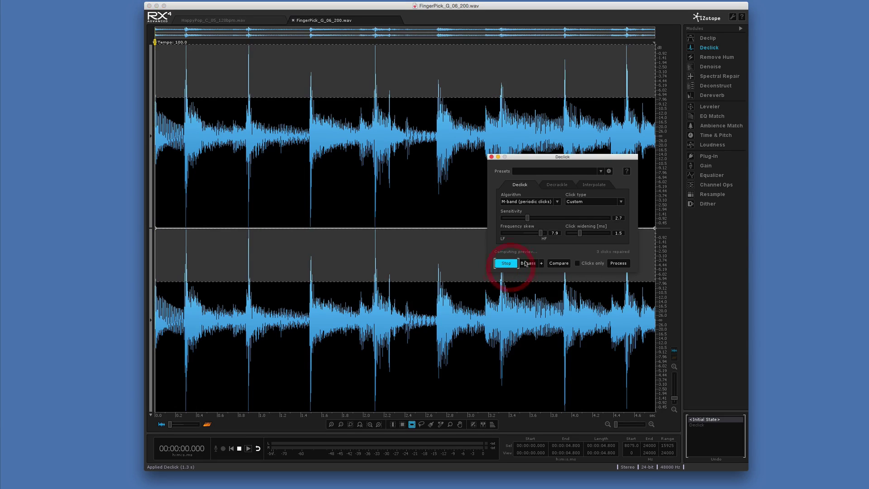
Audition clicks-only and bypassed previews of the high band, with 149 clicks repaired
{"action": "left_click", "coordinate": [577, 264]}
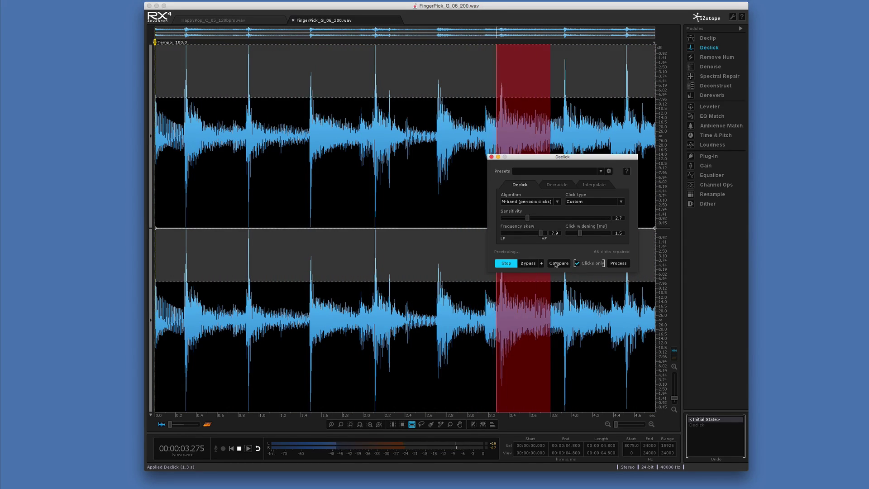
{"action": "left_click", "coordinate": [577, 264]}
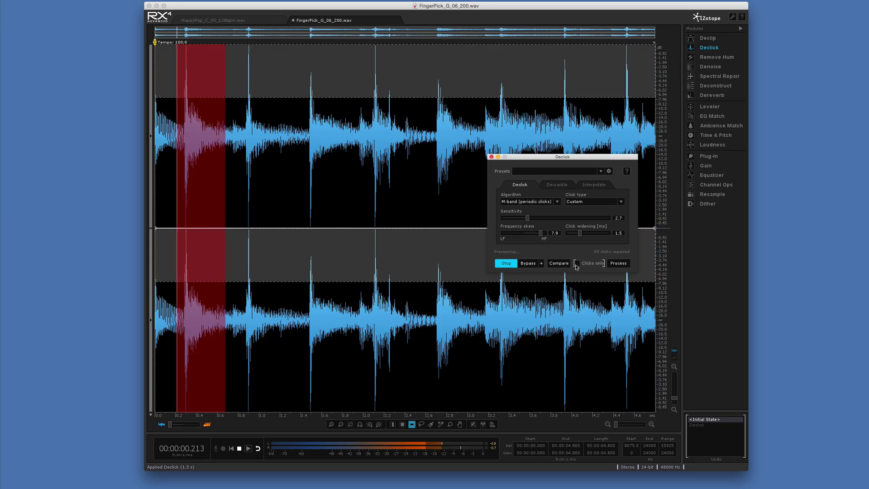
{"action": "left_click", "coordinate": [530, 264]}
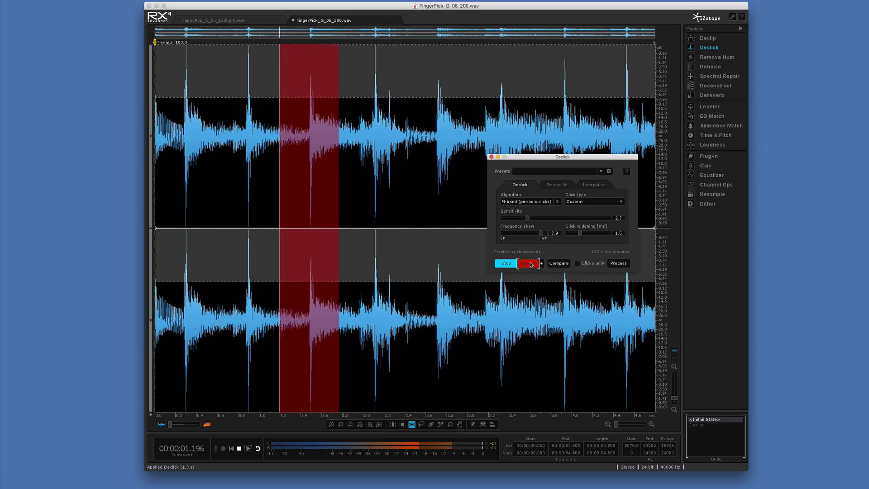
{"action": "left_click", "coordinate": [531, 264]}
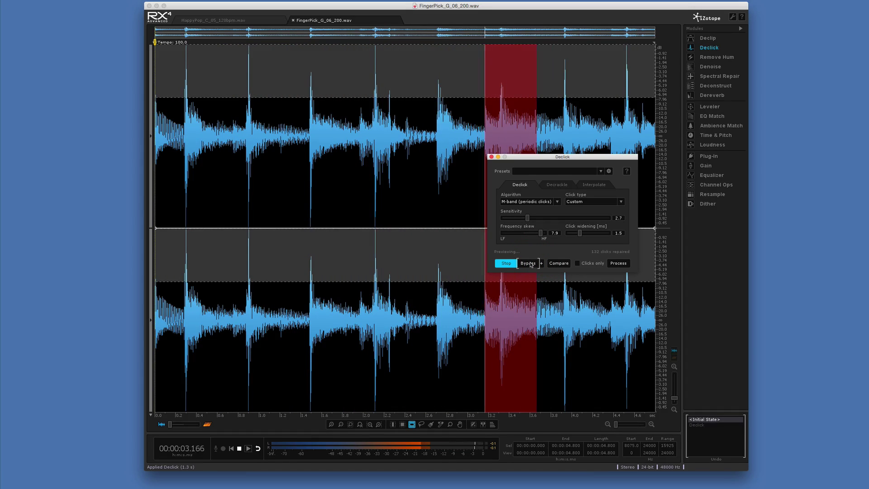
{"action": "left_click", "coordinate": [513, 263]}
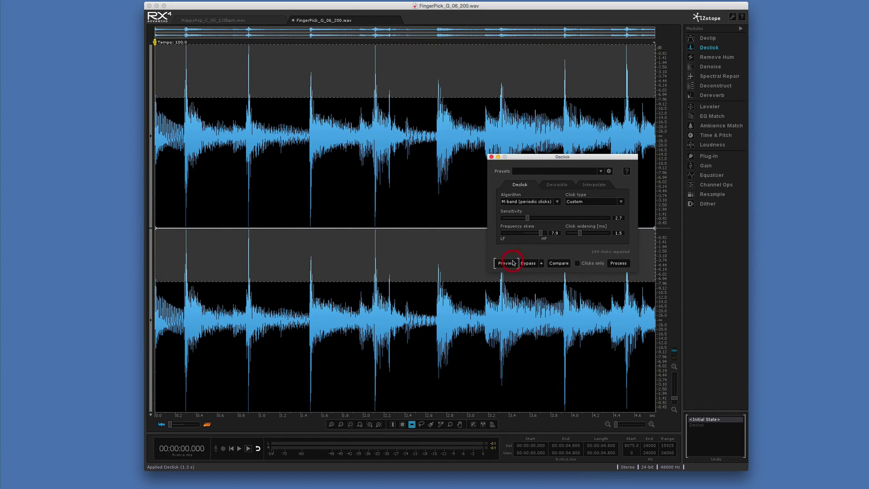
Apply Declick to the high band, compare it with <Initial State> during playback, ending on the original
{"action": "left_click", "coordinate": [616, 264]}
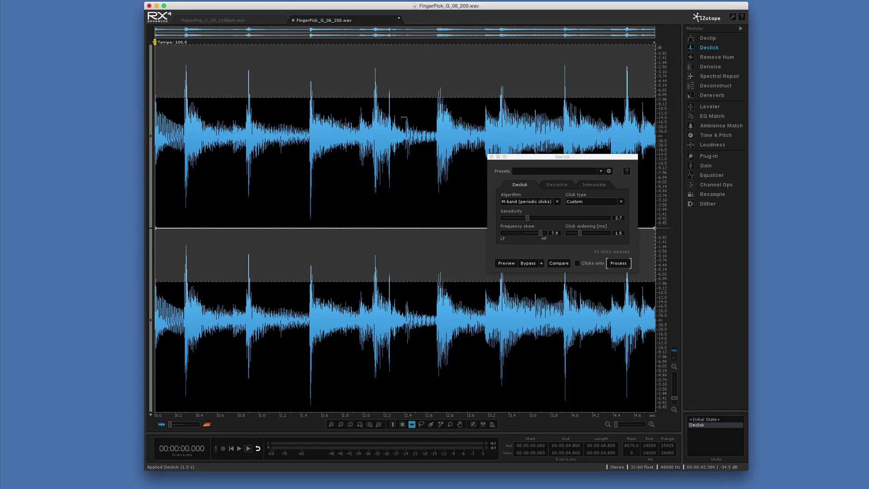
{"action": "left_click", "coordinate": [406, 105]}
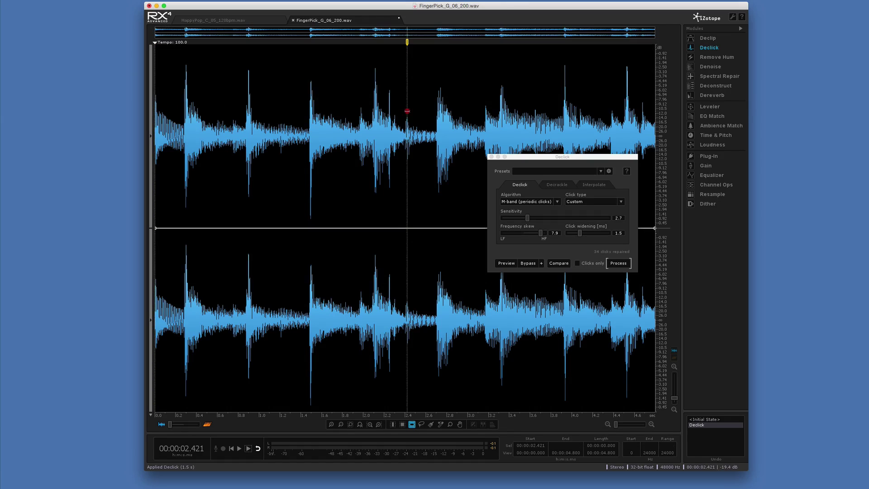
{"action": "left_click", "coordinate": [705, 420]}
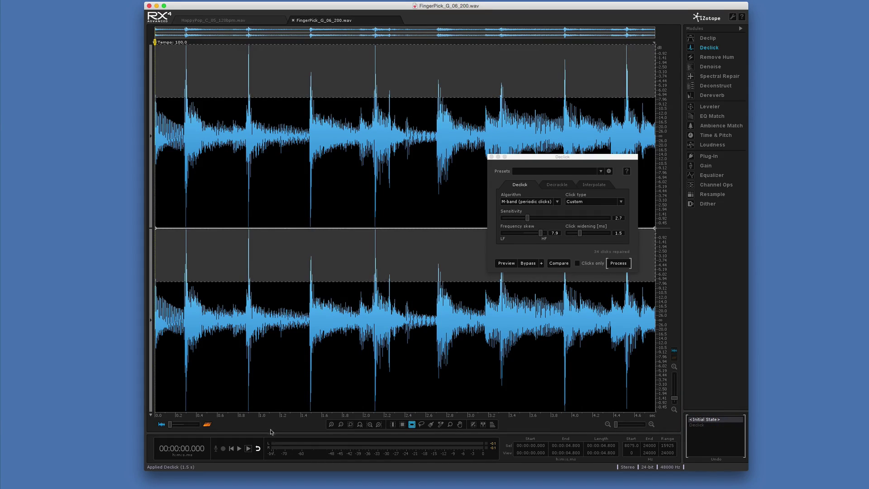
{"action": "key", "text": "space"}
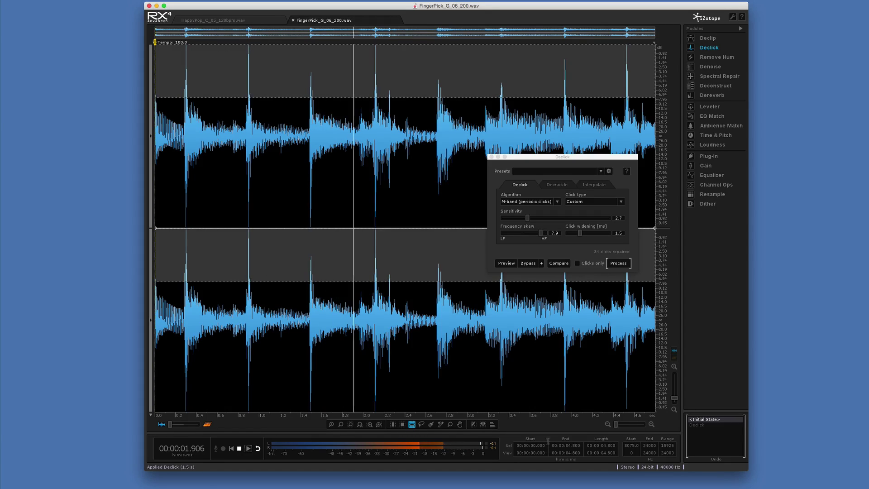
{"action": "left_click", "coordinate": [702, 425]}
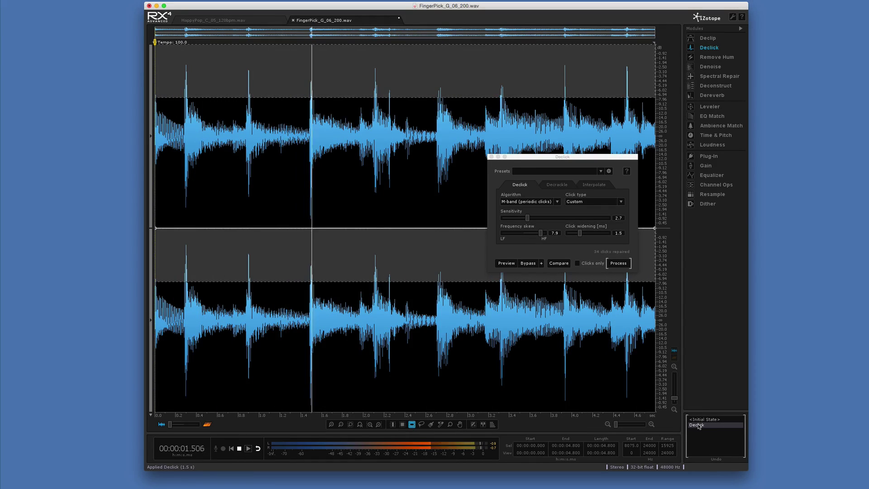
{"action": "key", "text": "space"}
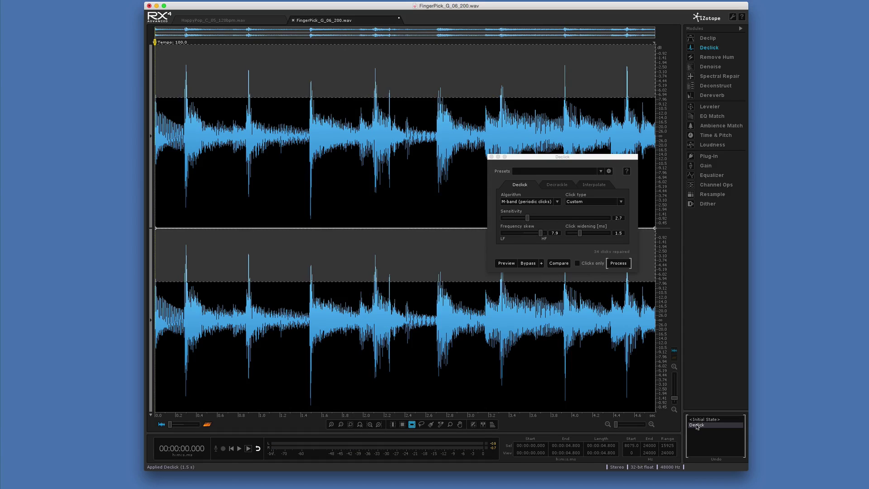
{"action": "left_click", "coordinate": [698, 420]}
Apply Declick at Sensitivity 2.0 and compare with <Initial State> during playback, ending on Declick
{"action": "left_click", "coordinate": [528, 218]}
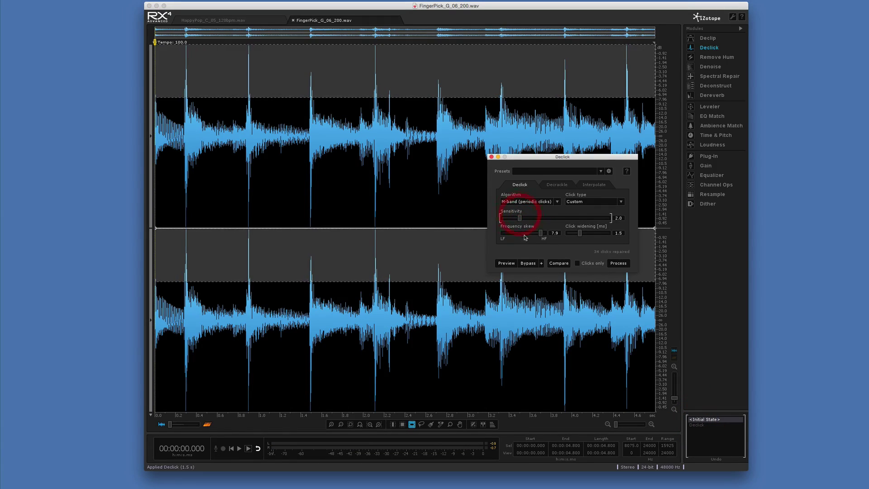
{"action": "left_click", "coordinate": [619, 266]}
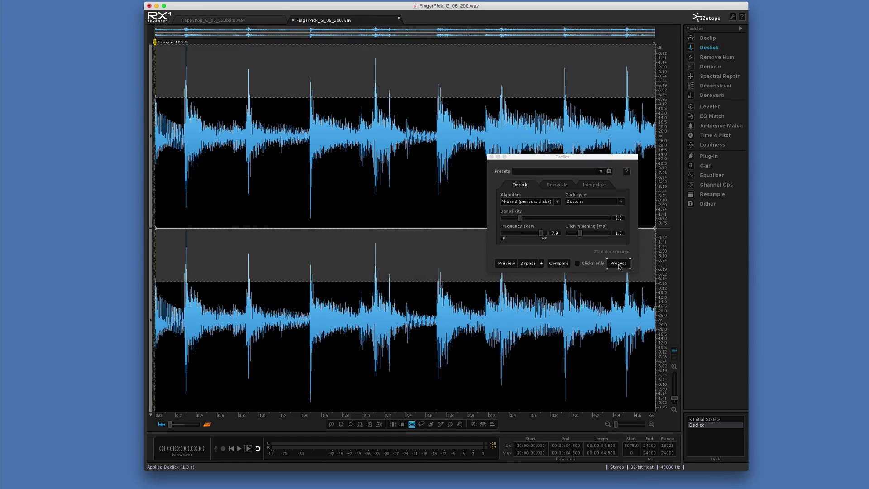
{"action": "left_click", "coordinate": [710, 419]}
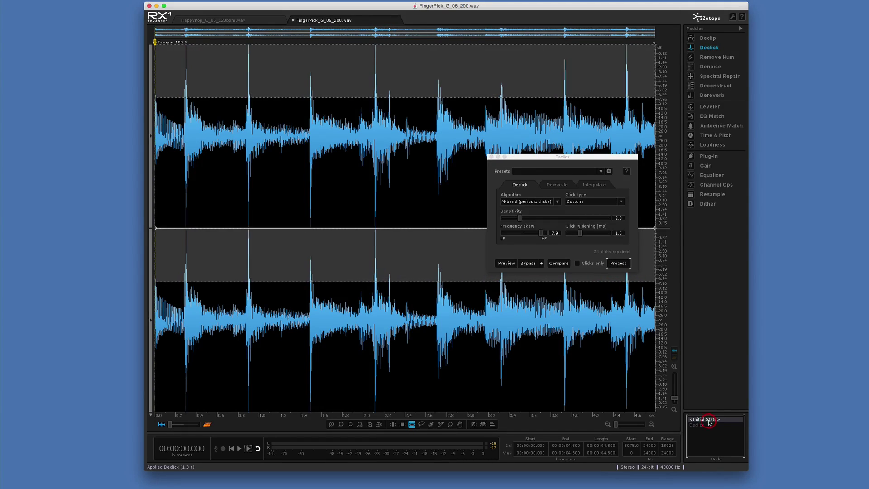
{"action": "key", "text": "space"}
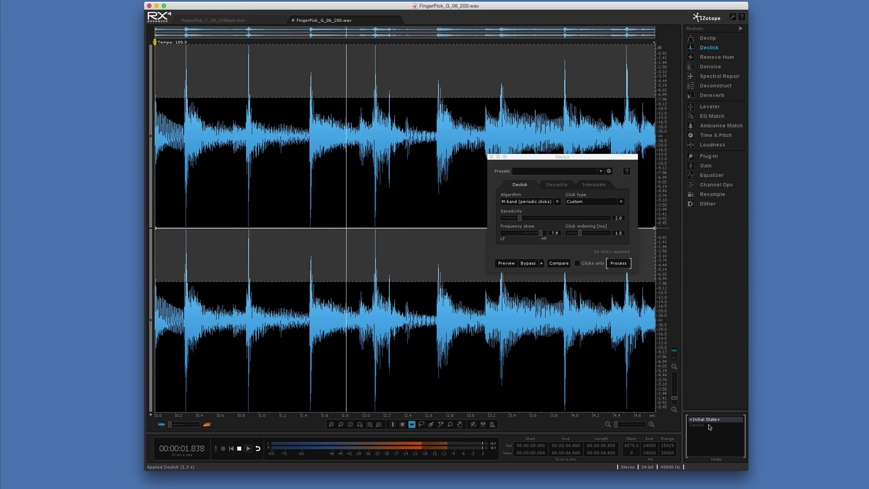
{"action": "left_click", "coordinate": [709, 426]}
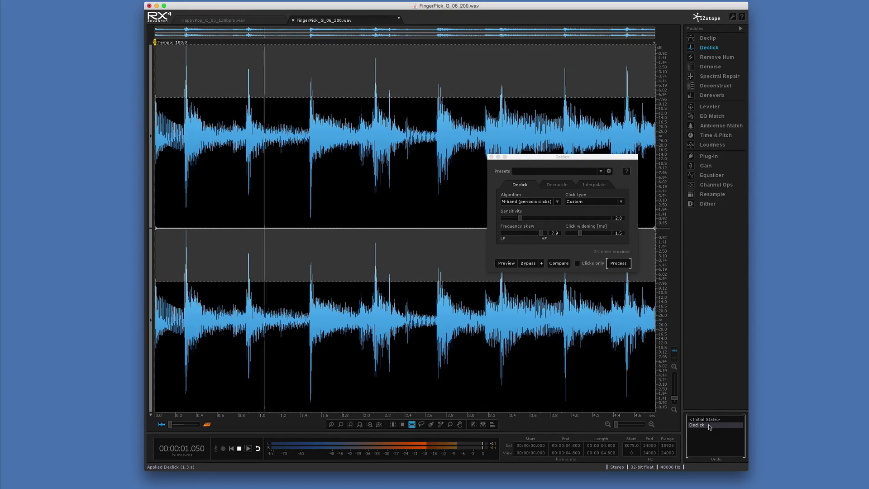